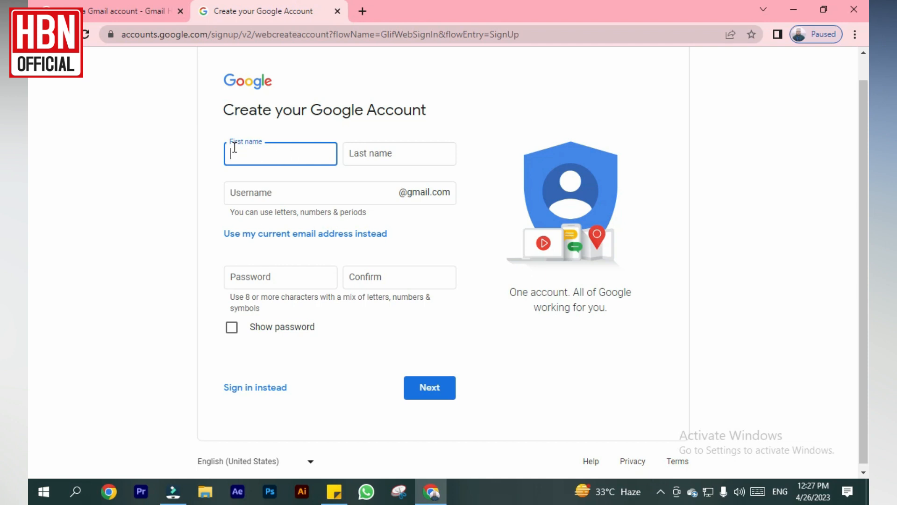
# - Enter the first and last name and replace the suggested username with a custom Gmail address
pyautogui.click(372, 154)
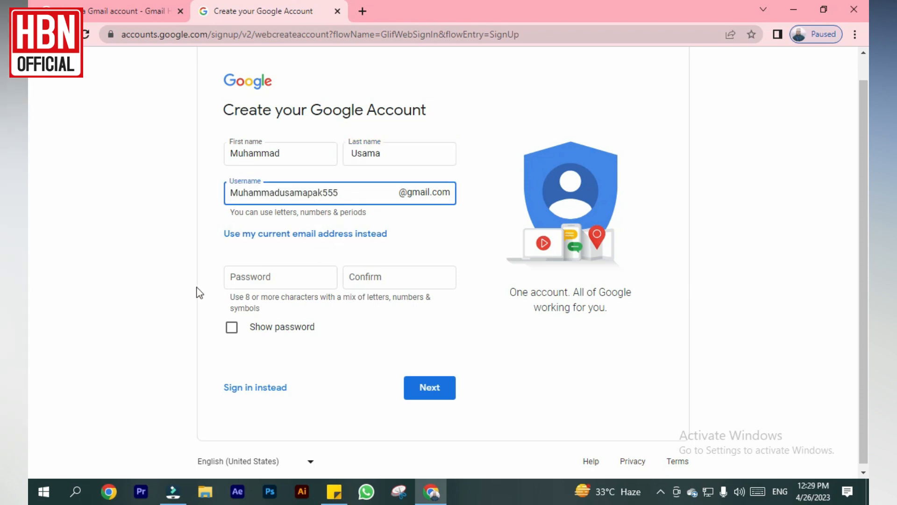
pyautogui.click(196, 286)
pyautogui.click(302, 282)
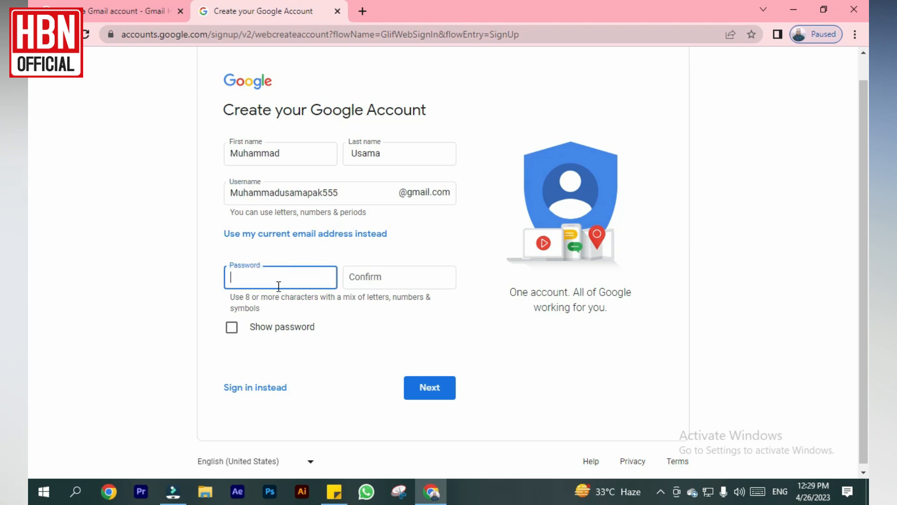
# - Highlight the password hint's requirements: 8 characters, letters, numbers and symbols
pyautogui.doubleClick(248, 298)
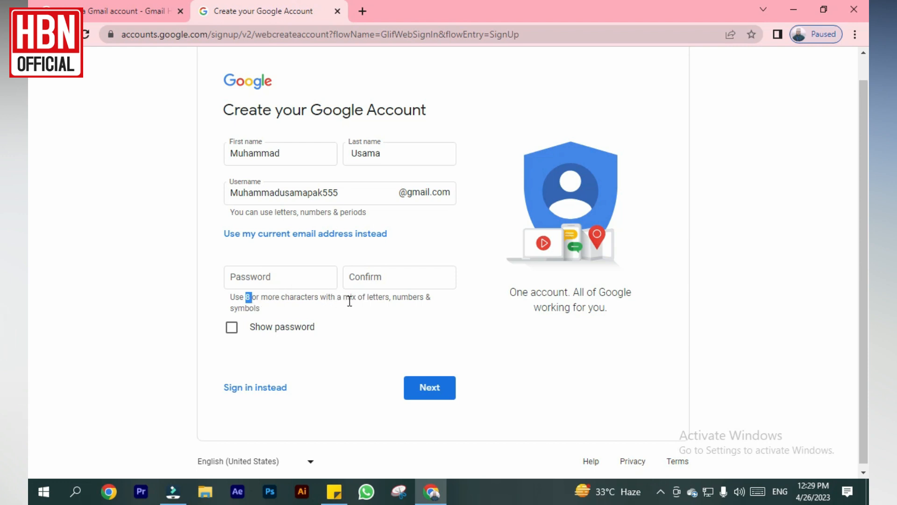
pyautogui.doubleClick(368, 298)
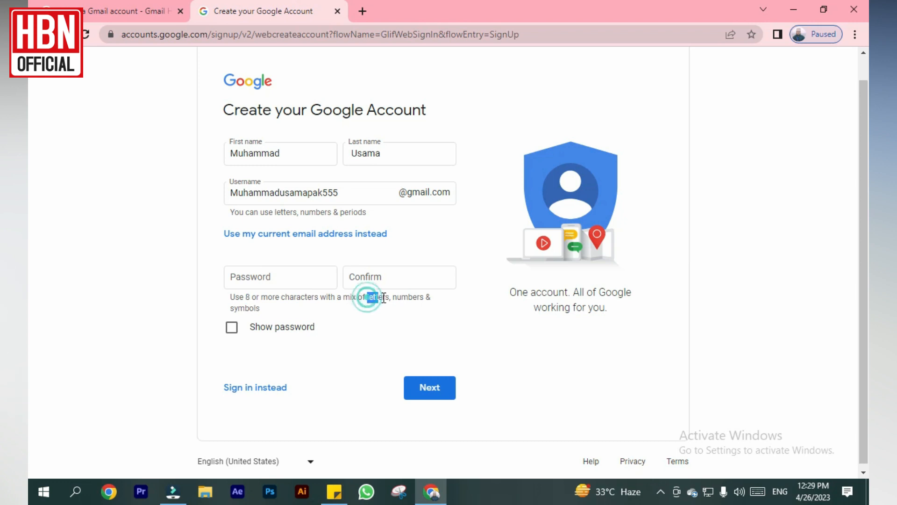
pyautogui.doubleClick(396, 298)
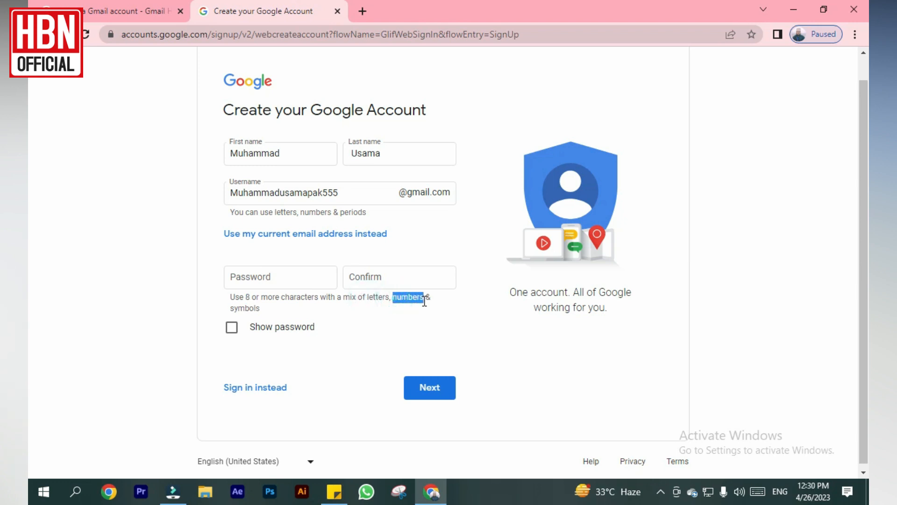
pyautogui.doubleClick(232, 308)
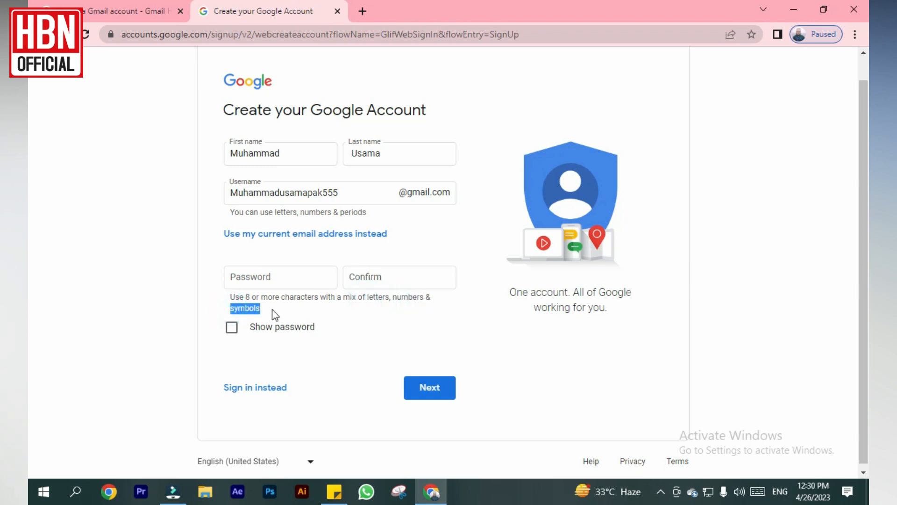
pyautogui.click(275, 315)
# - Enter the password, paste it into the confirmation field, and submit the first sign-up page
pyautogui.click(260, 281)
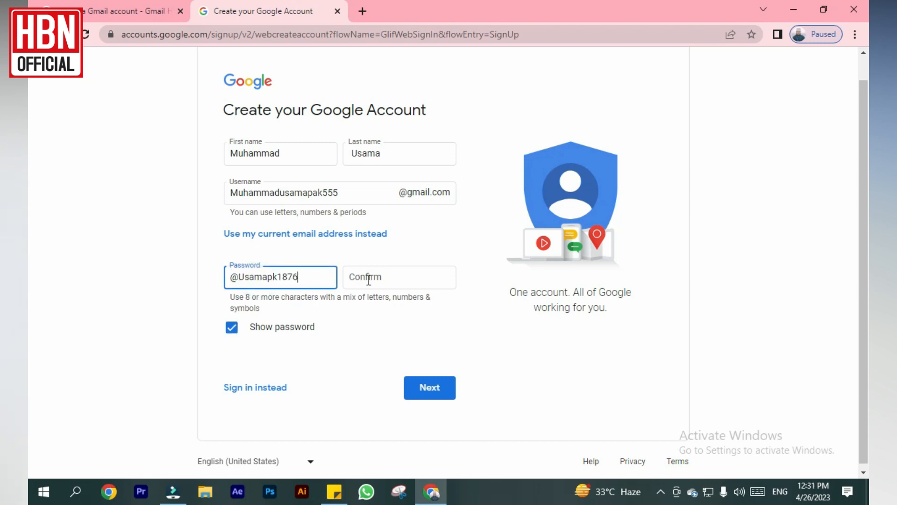
pyautogui.click(366, 279)
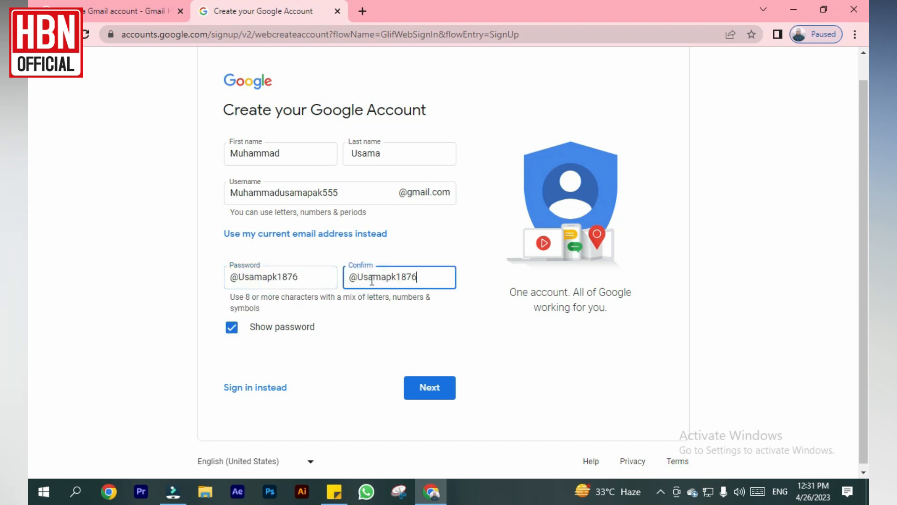
pyautogui.click(476, 281)
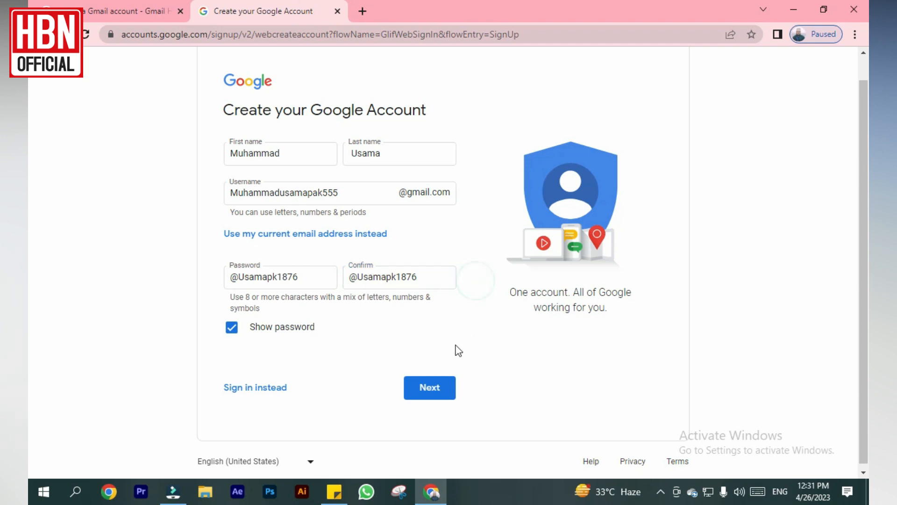
pyautogui.click(438, 391)
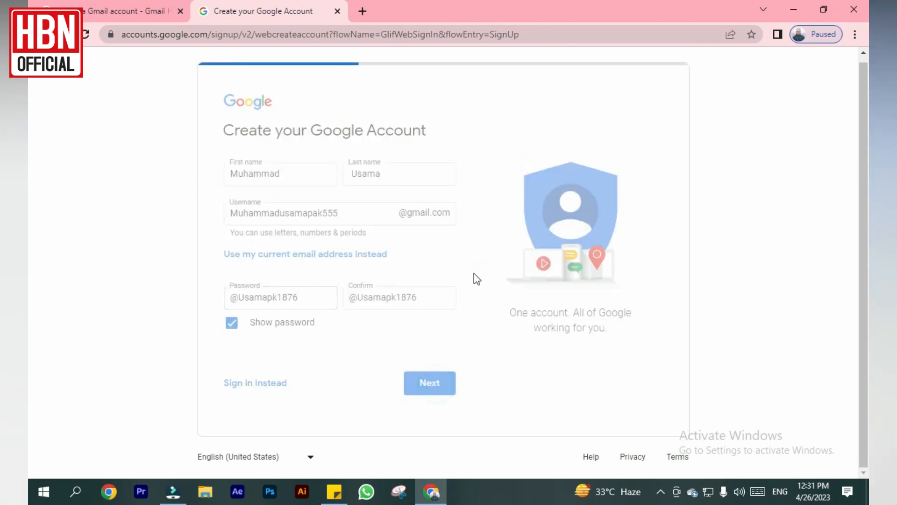
# - Enter the phone number and paste in the recovery email address
pyautogui.scroll(-1, 30, 127)
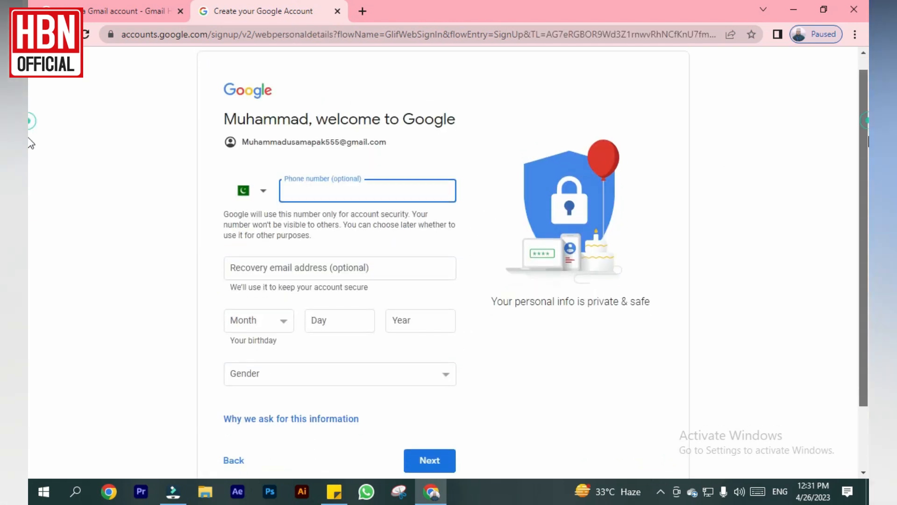
pyautogui.click(321, 184)
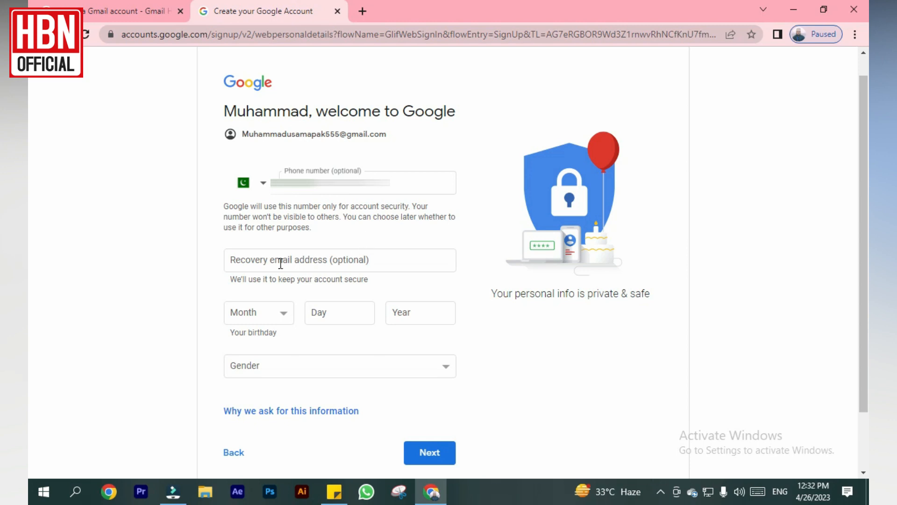
pyautogui.click(268, 263)
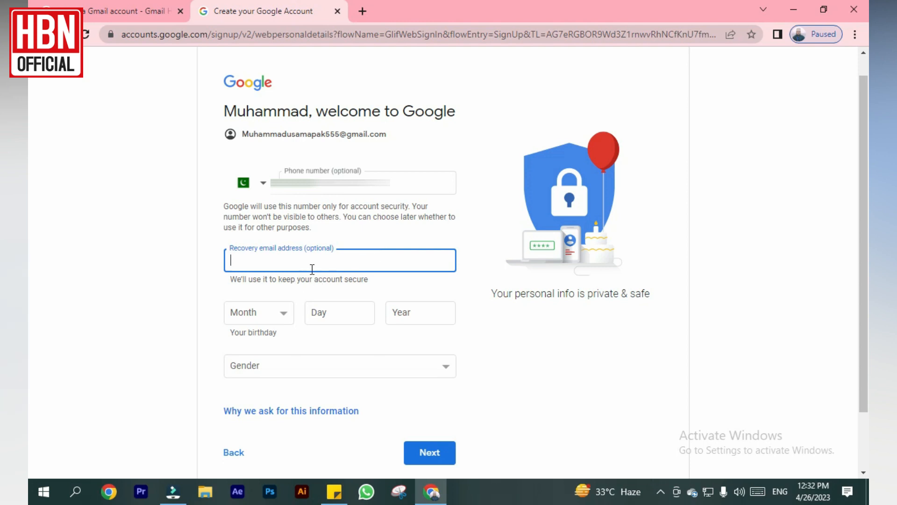
pyautogui.hotkey('ctrl', 'v')
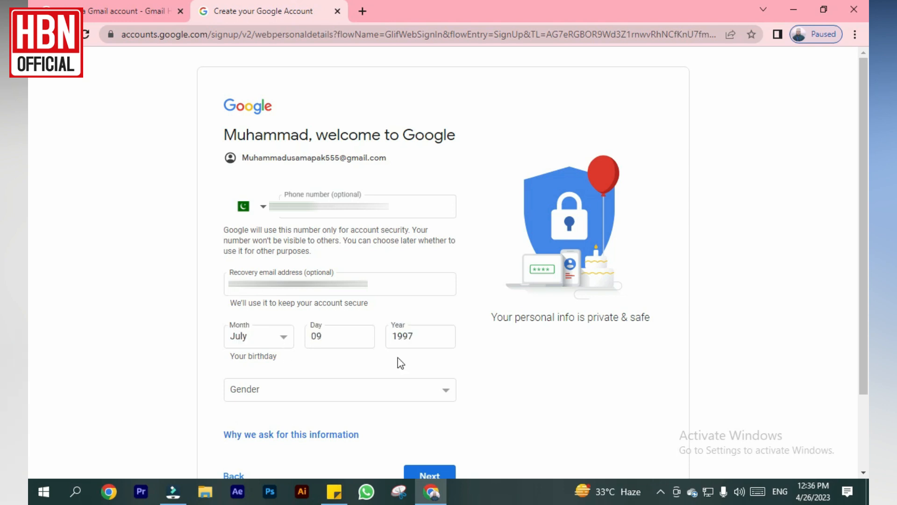
# - Set gender to Male, submit the personal details, and agree to Google's privacy and terms
pyautogui.click(354, 396)
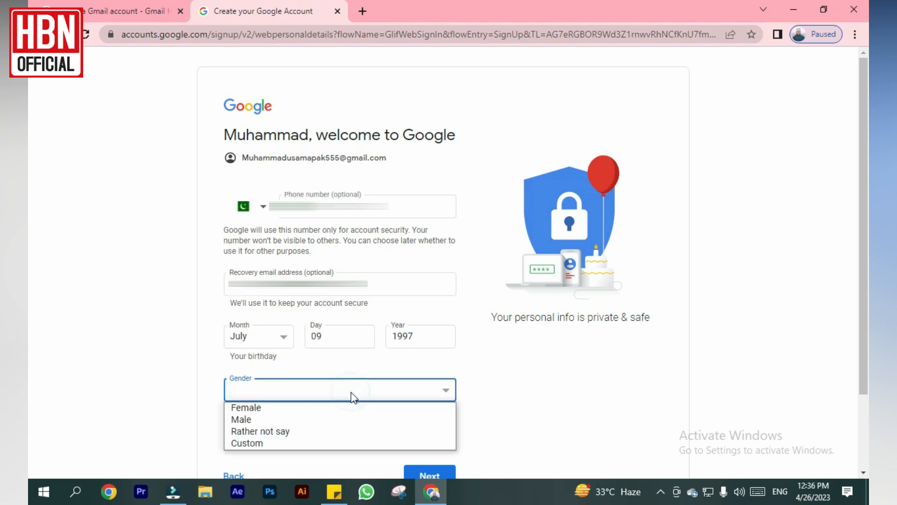
pyautogui.click(351, 420)
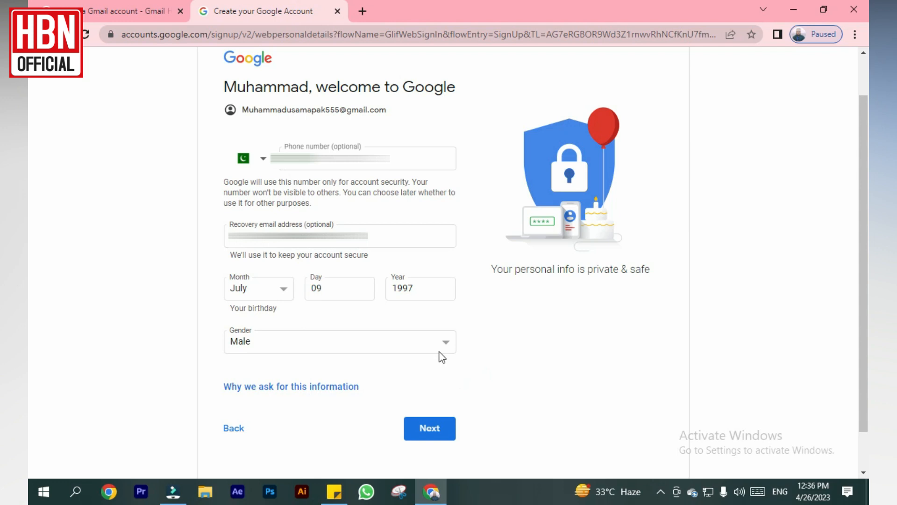
pyautogui.click(442, 438)
pyautogui.moveTo(866, 154); pyautogui.dragTo(866, 380)
pyautogui.click(444, 394)
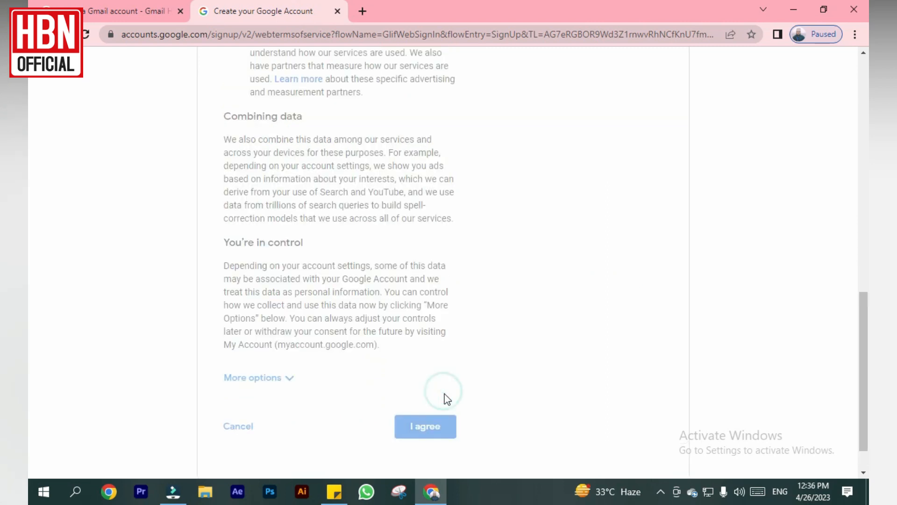
# - Continue in a new Chrome profile, finish customizing it, and dismiss the profile-switching tip
pyautogui.click(749, 243)
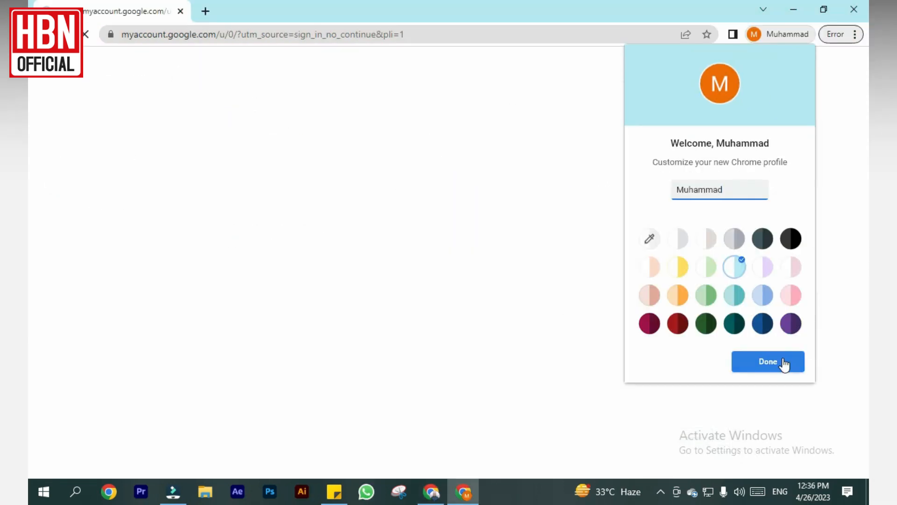
pyautogui.click(783, 360)
pyautogui.click(796, 74)
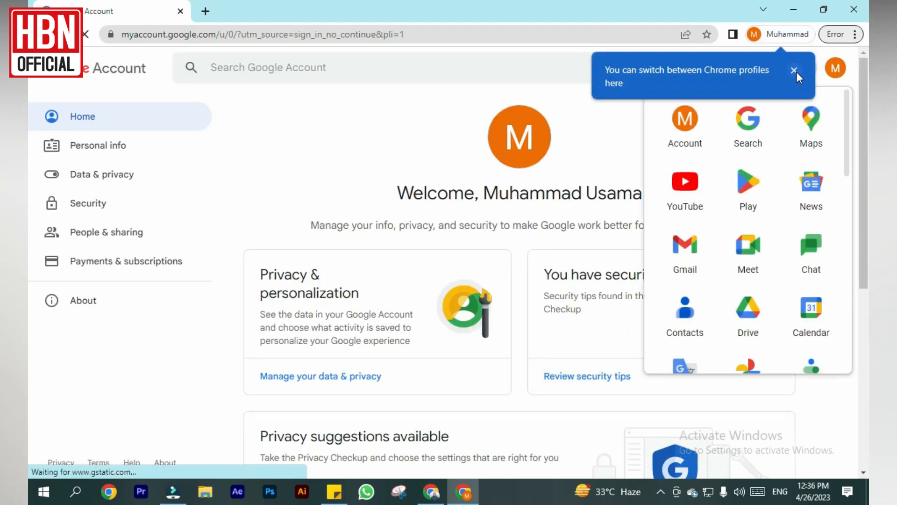
pyautogui.click(804, 75)
pyautogui.click(836, 71)
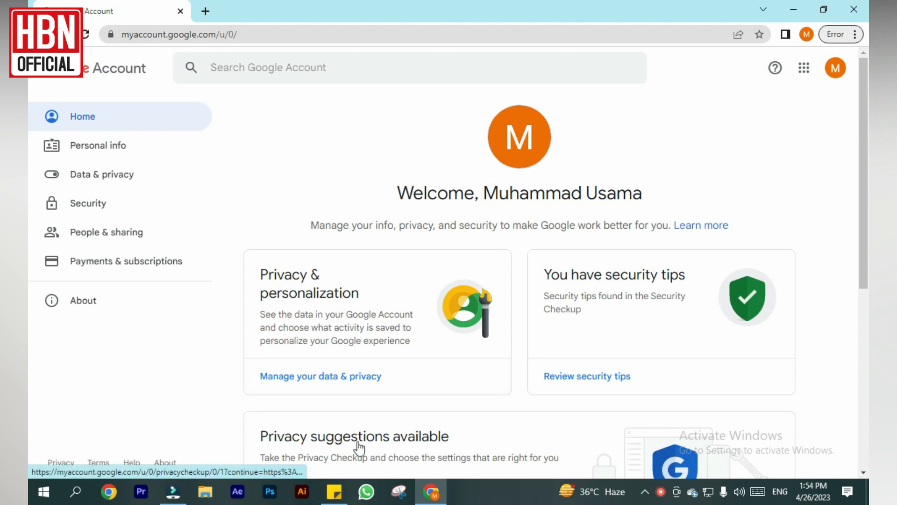
# - Select the saved username and password in the notes, then return to the Google Account page
pyautogui.click(334, 491)
pyautogui.moveTo(579, 136); pyautogui.dragTo(497, 107)
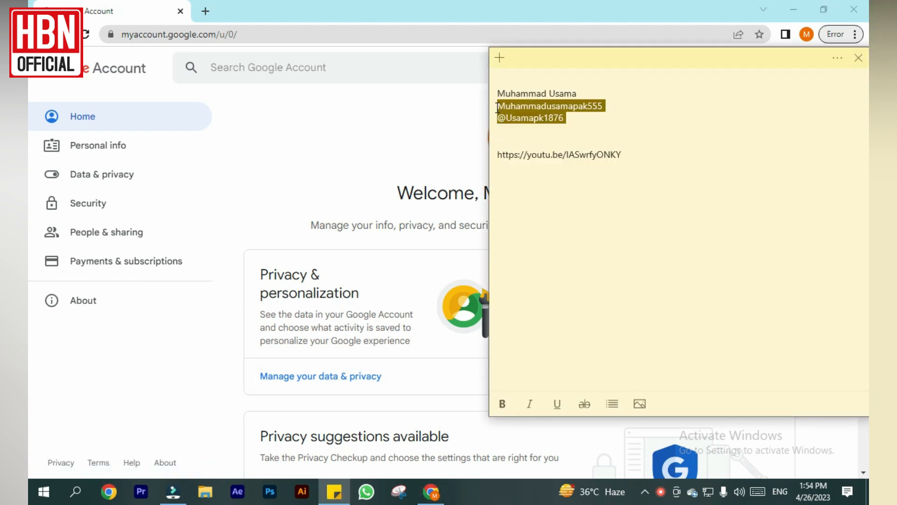
pyautogui.click(380, 124)
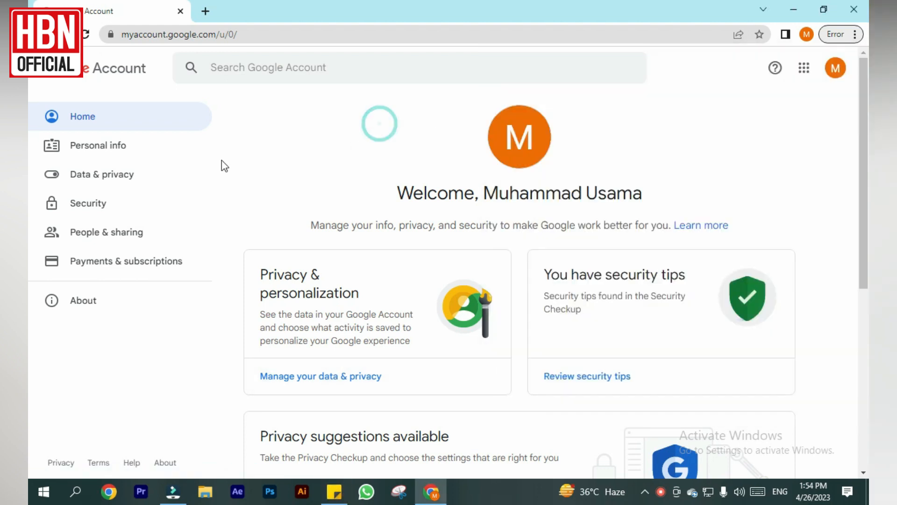
# - Go to the Security settings and begin the 2-Step Verification setup
pyautogui.click(98, 207)
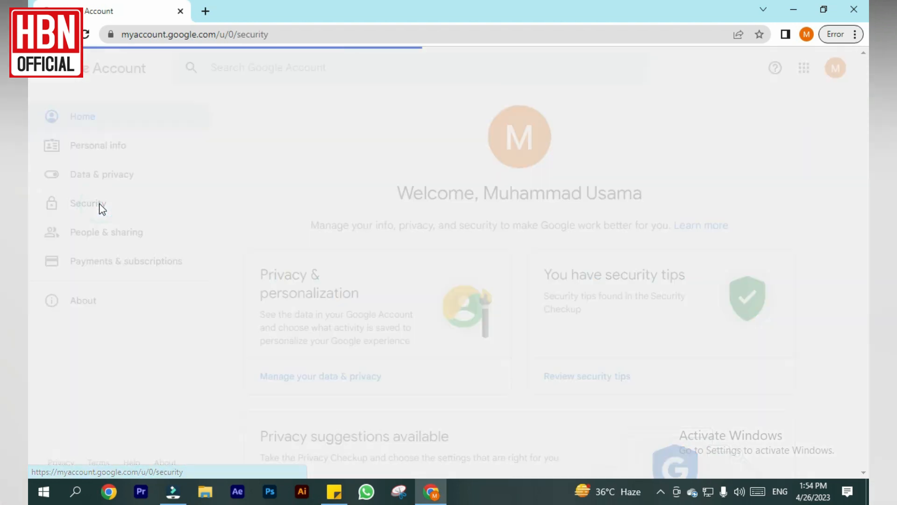
pyautogui.scroll(-6, 581, 140)
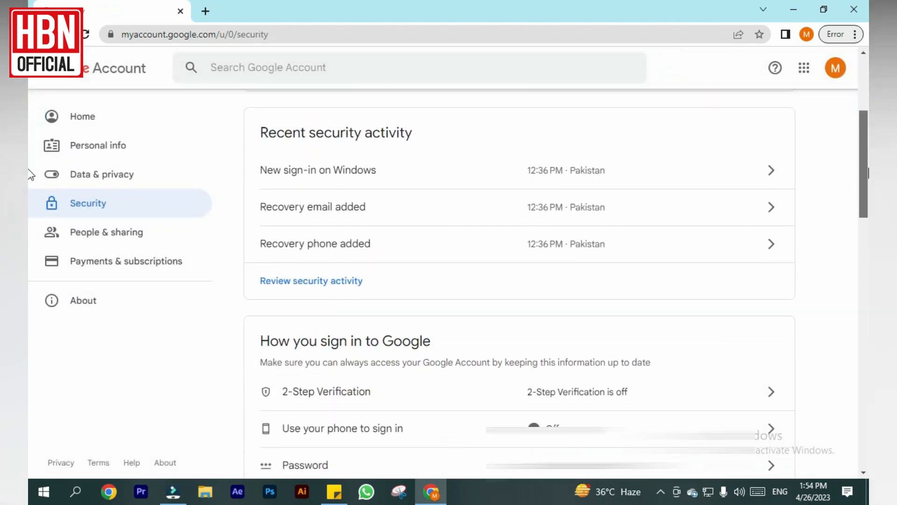
pyautogui.scroll(-4, 595, 122)
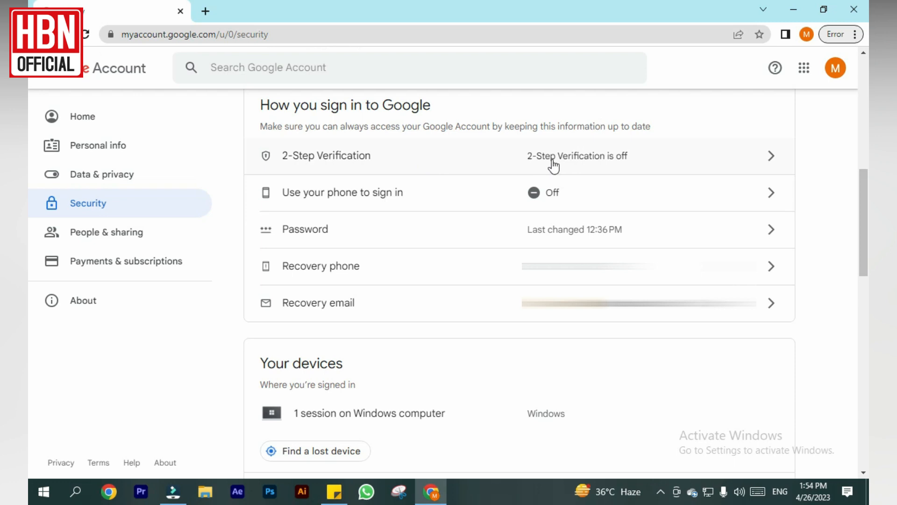
pyautogui.click(707, 159)
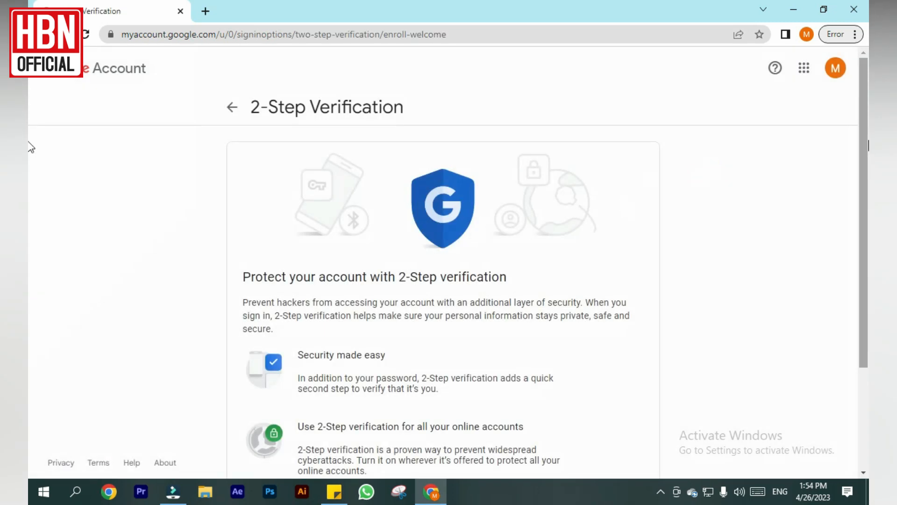
pyautogui.scroll(-3, 31, 224)
pyautogui.click(625, 448)
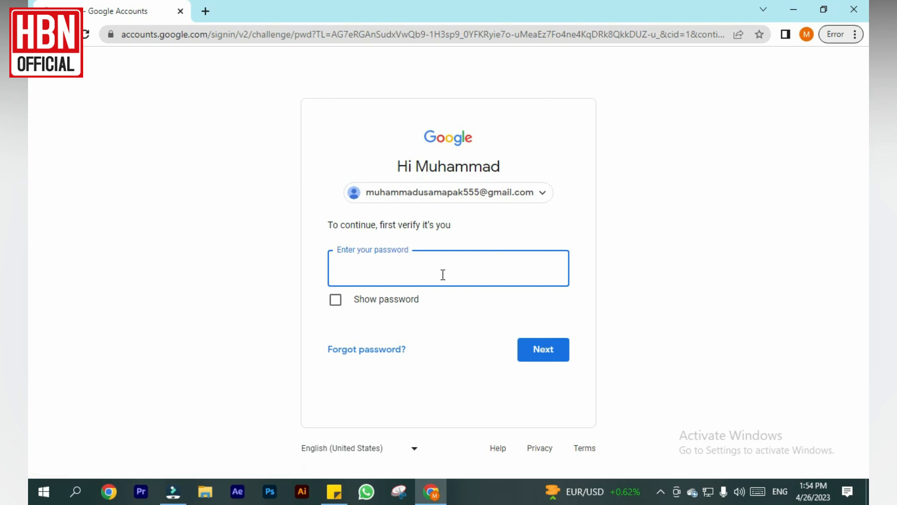
# - Copy the account password from the notes and paste it to confirm your identity
pyautogui.click(332, 491)
pyautogui.moveTo(566, 120); pyautogui.dragTo(500, 124)
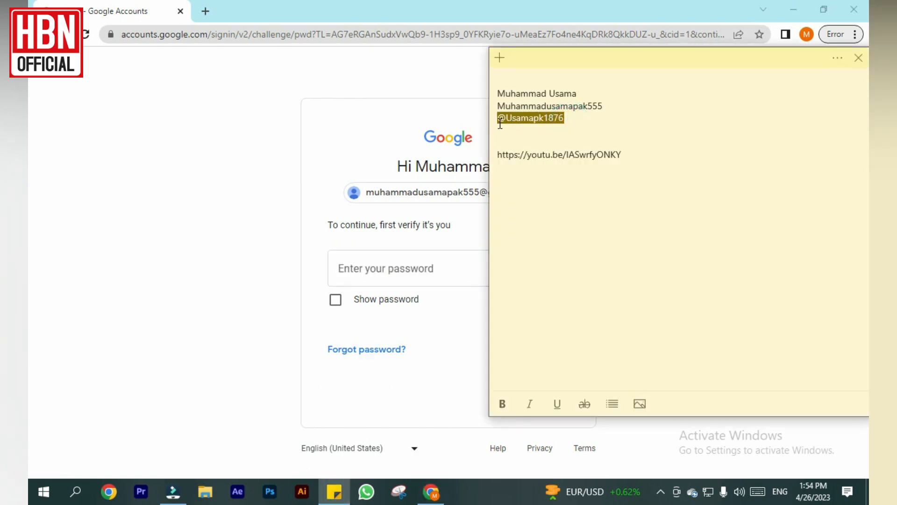
pyautogui.click(373, 260)
pyautogui.hotkey('ctrl', 'v')
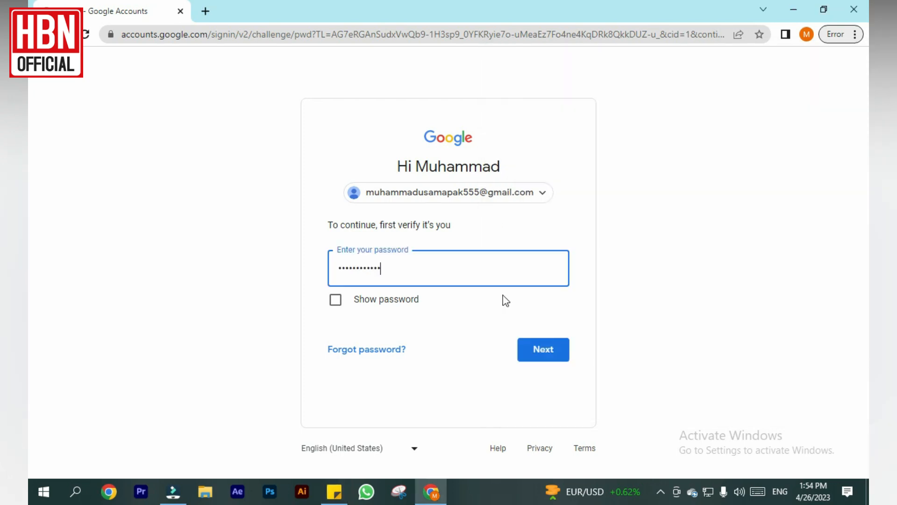
pyautogui.click(520, 351)
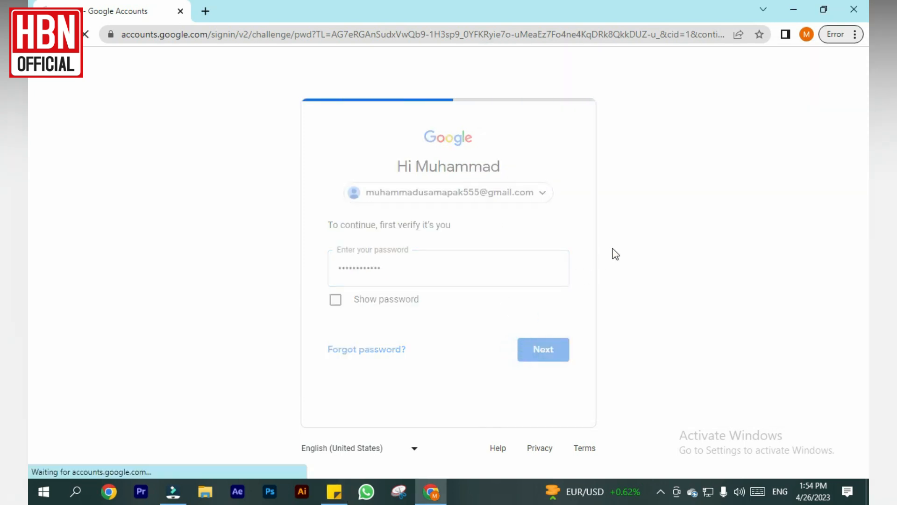
# - Send a code to the phone, enter the texted code, and turn on 2-Step Verification
pyautogui.scroll(-2, 592, 202)
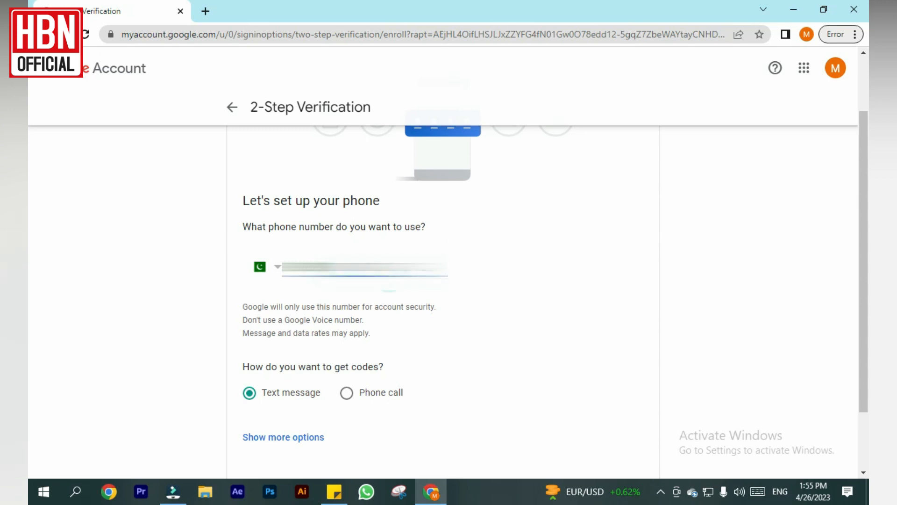
pyautogui.scroll(-2, 30, 187)
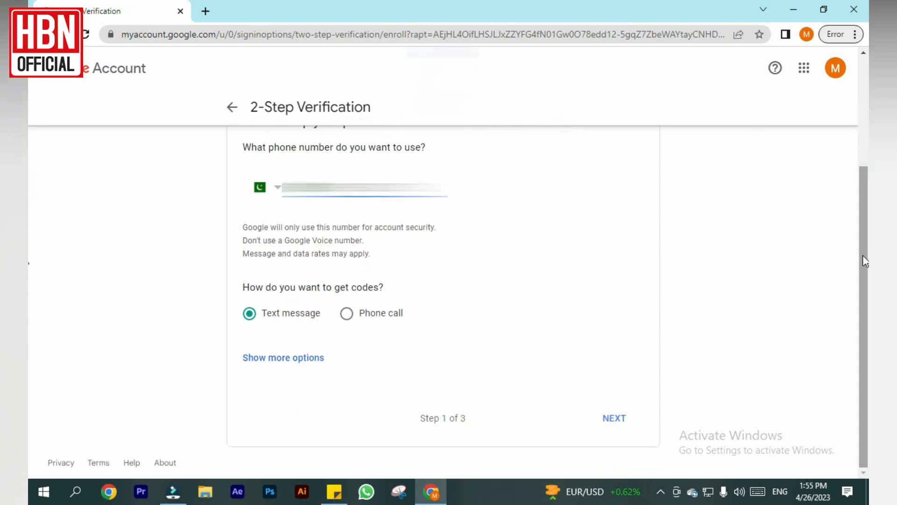
pyautogui.click(619, 420)
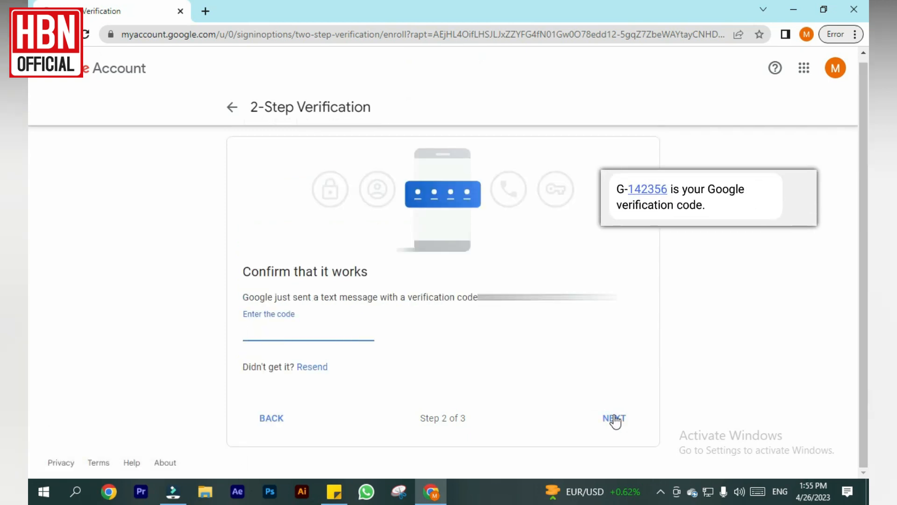
pyautogui.click(615, 419)
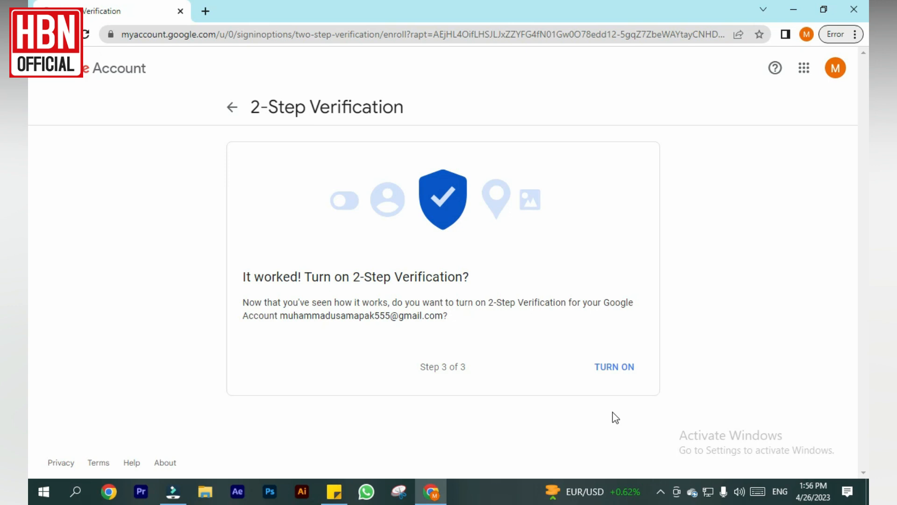
pyautogui.click(620, 375)
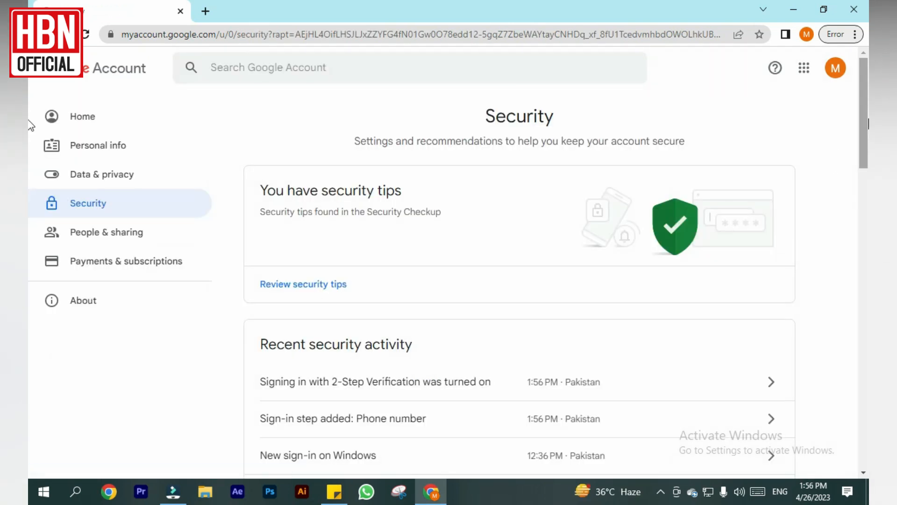
# - Find and open the Recovery email settings on the Security page
pyautogui.scroll(-9, 34, 208)
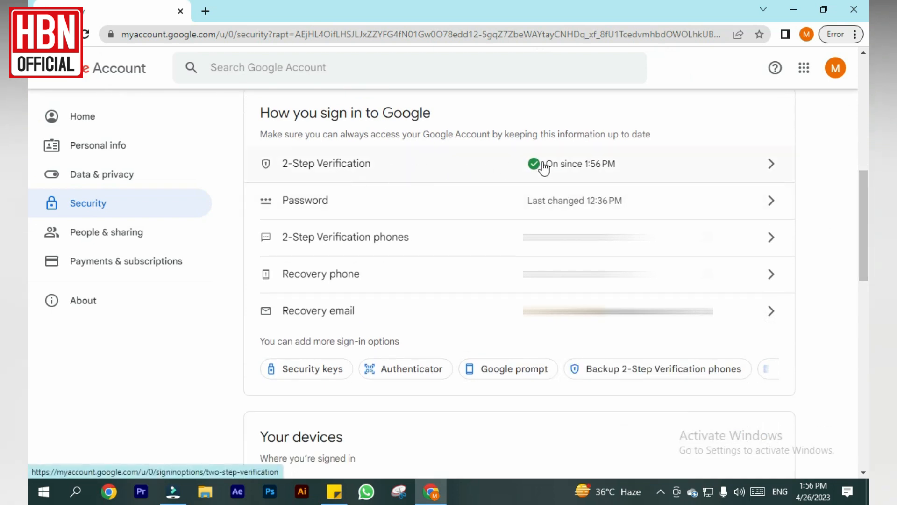
pyautogui.scroll(1, 530, 188)
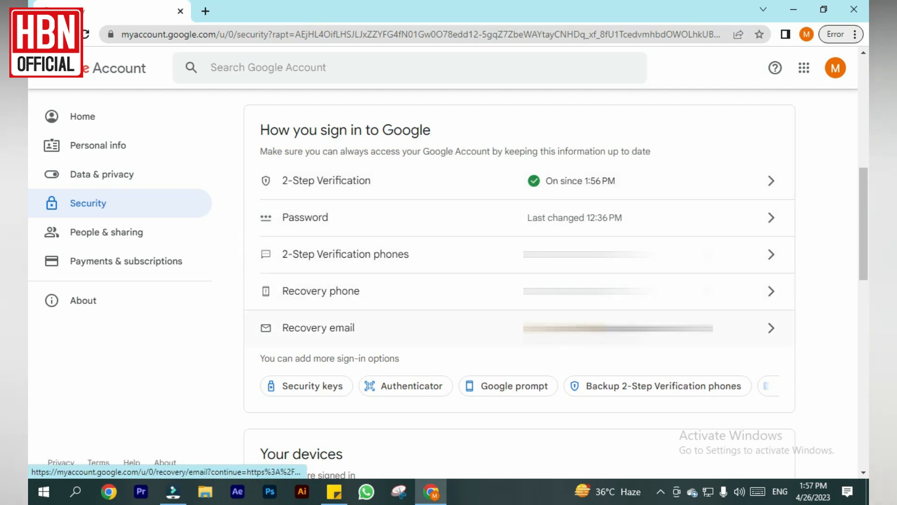
pyautogui.click(728, 331)
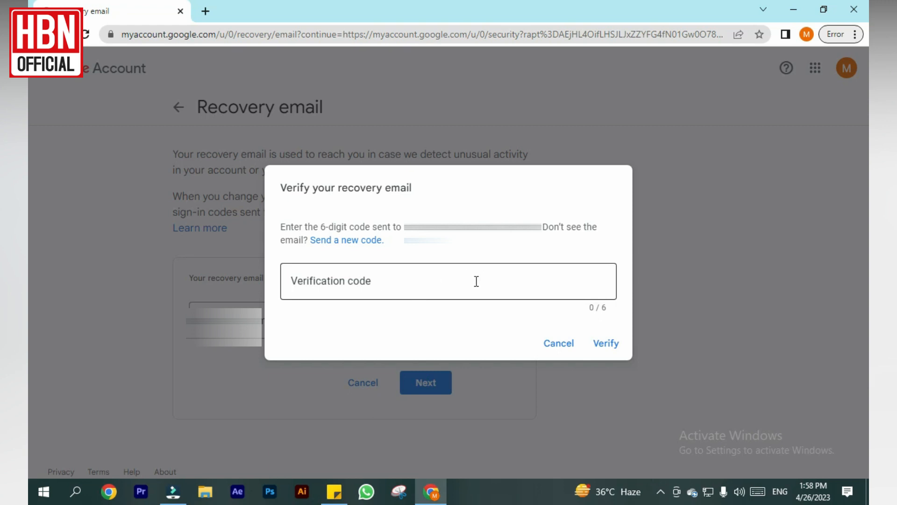
# - Copy the 6-digit code from the Gmail message, paste it into the prompt, and verify the recovery email
pyautogui.hotkey('alt', 'Tab')
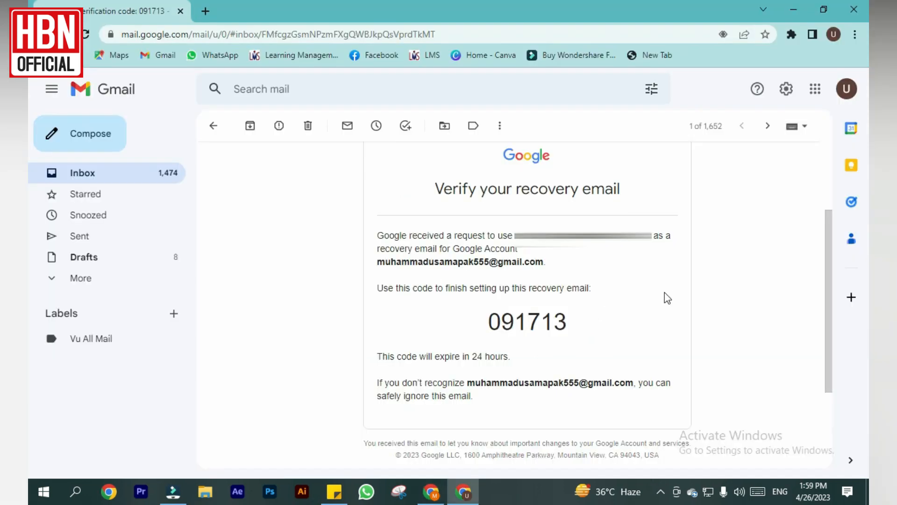
pyautogui.moveTo(489, 322); pyautogui.dragTo(565, 325)
pyautogui.hotkey('ctrl', 'c')
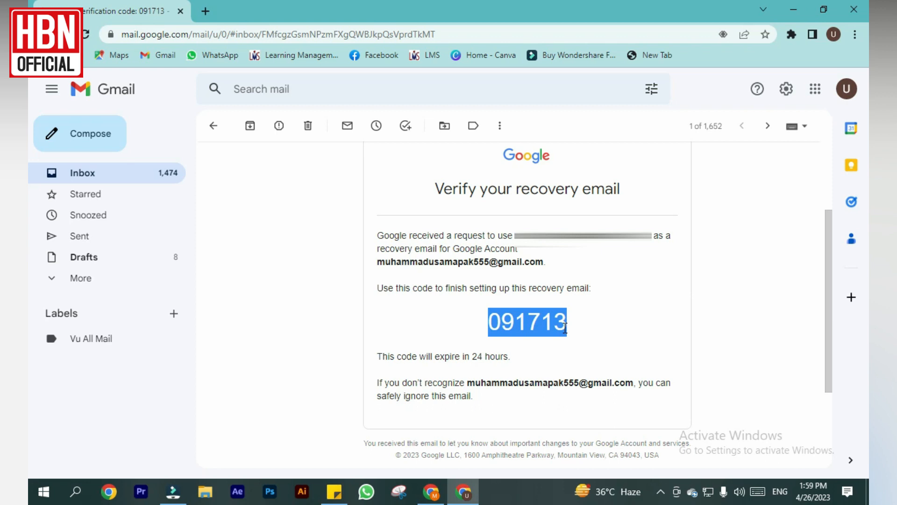
pyautogui.hotkey('alt', 'Tab')
pyautogui.click(329, 286)
pyautogui.hotkey('ctrl', 'v')
pyautogui.click(611, 344)
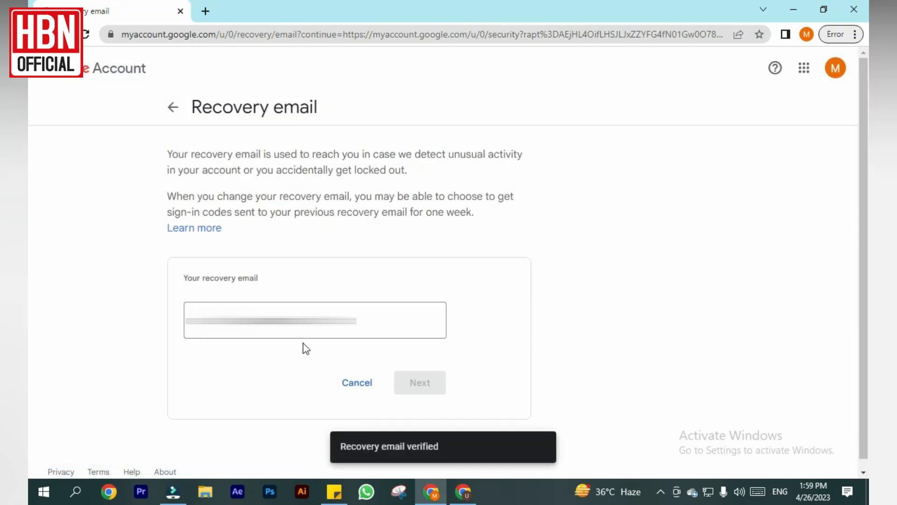
# - Return to Security, open Backup codes from the extra sign-in options, and generate 10 new codes
pyautogui.click(173, 110)
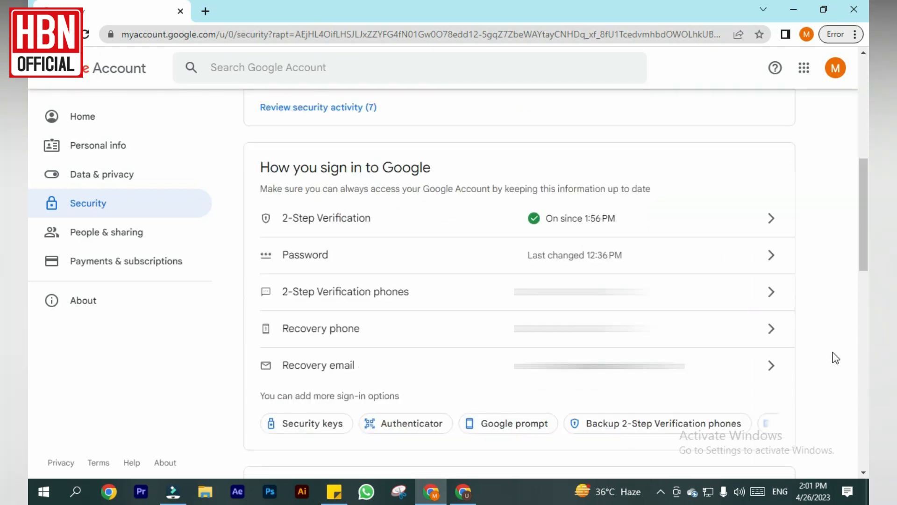
pyautogui.scroll(-1, 835, 355)
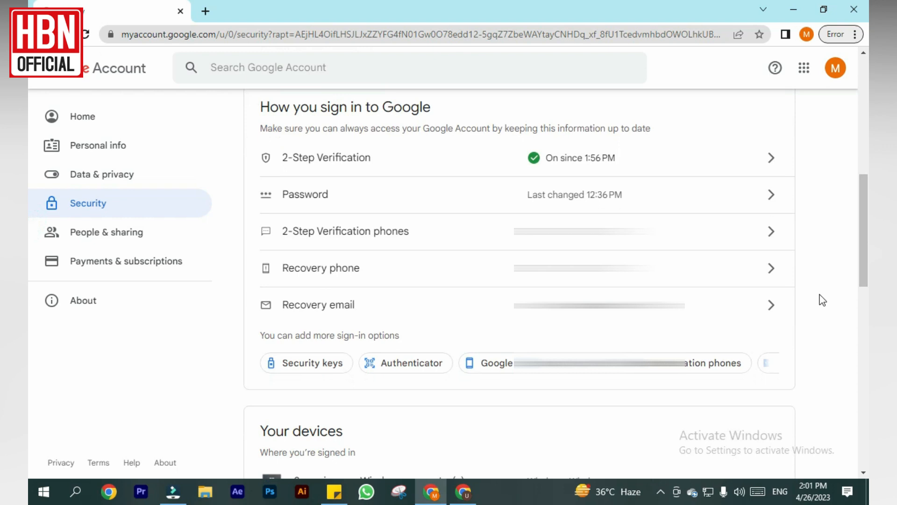
pyautogui.click(774, 365)
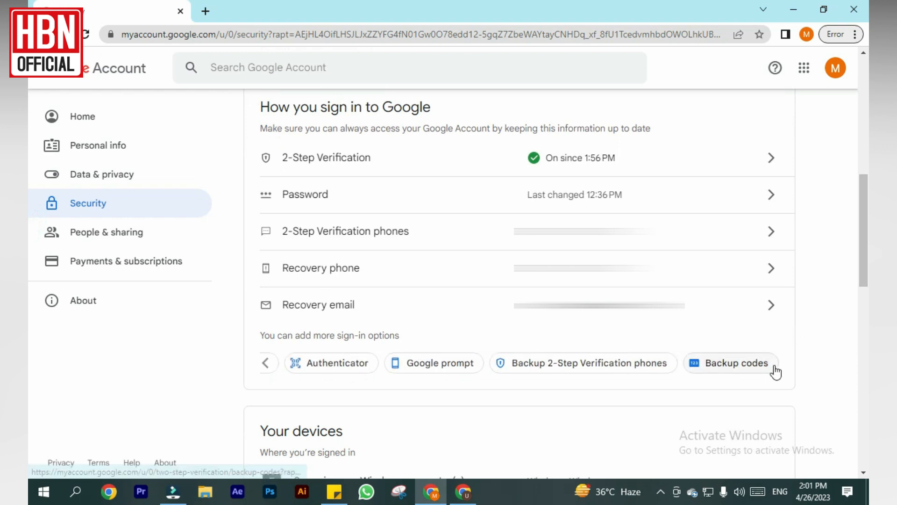
pyautogui.click(728, 371)
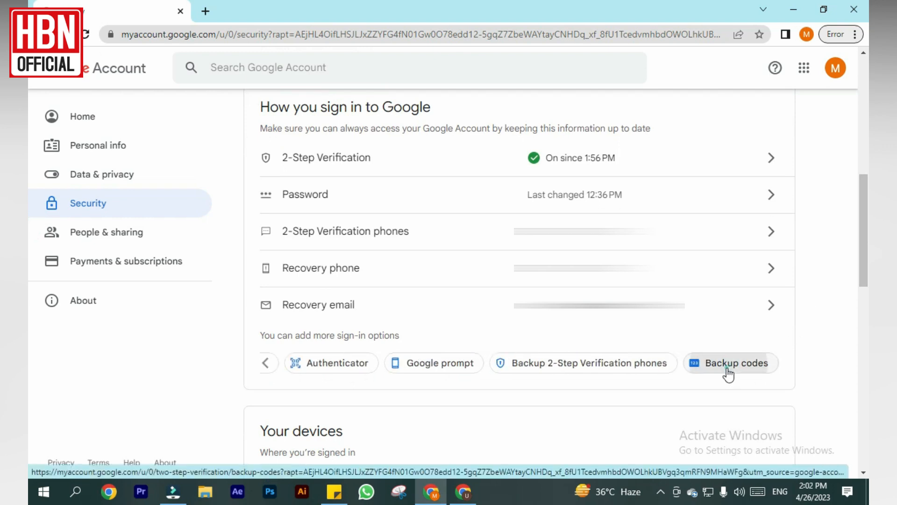
pyautogui.click(226, 225)
pyautogui.scroll(-1, 29, 140)
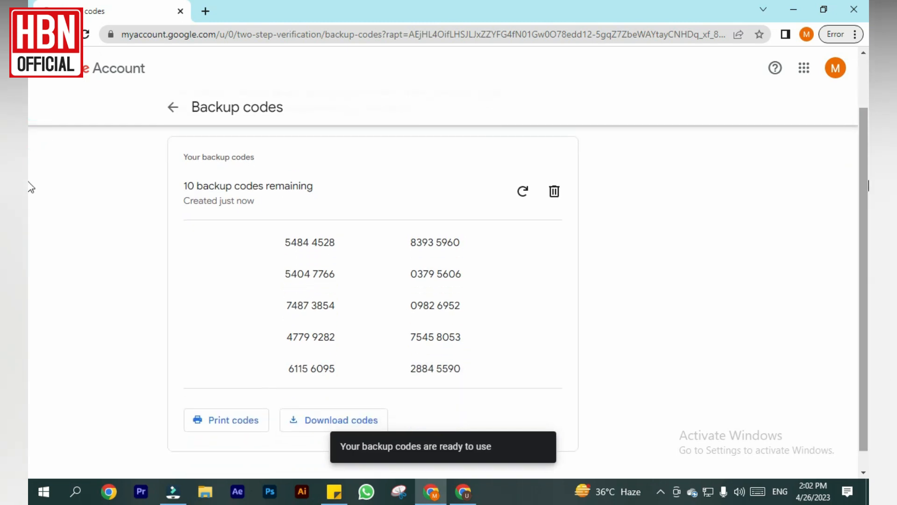